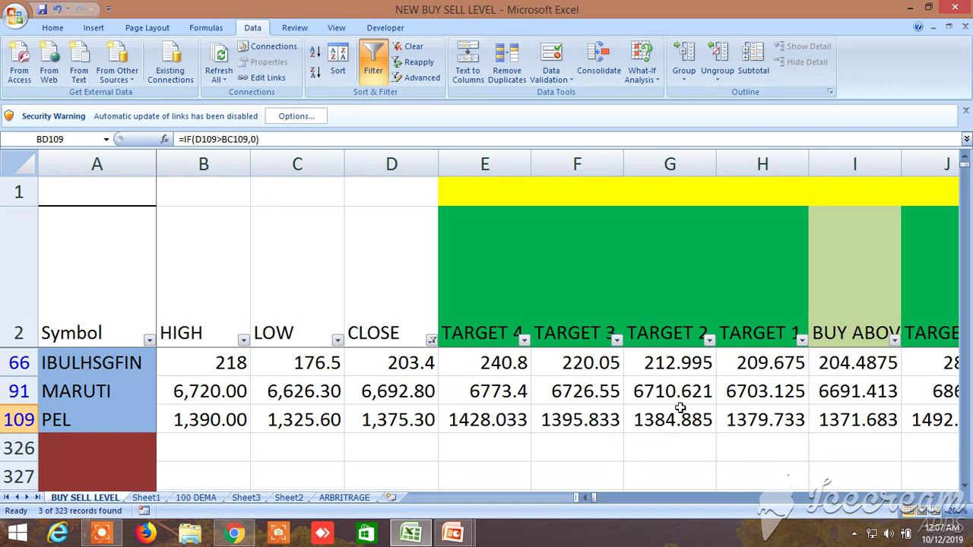
# Examine the BUY ABOVE level and the green TARGET 1 to TARGET 8 columns for the three filtered symbols
pyautogui.click(847, 310)
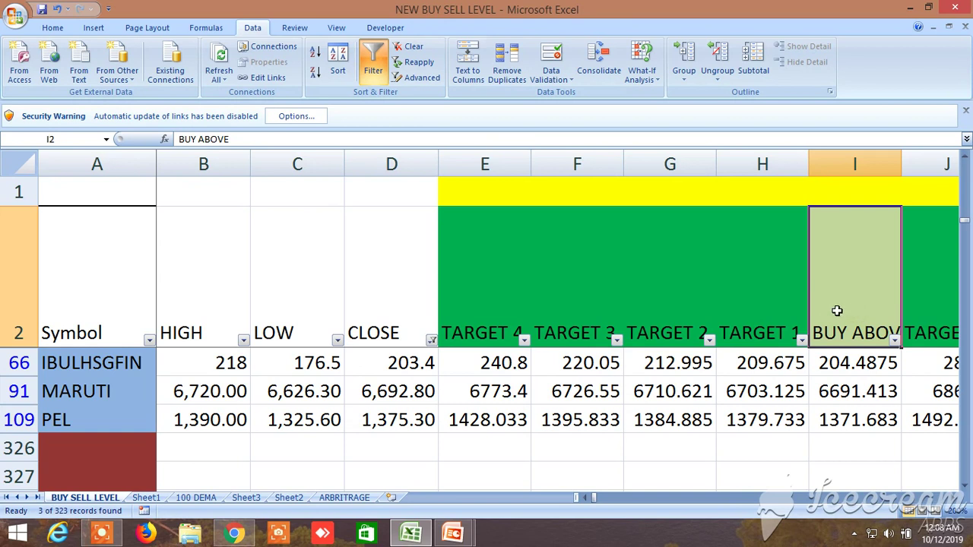
pyautogui.click(776, 297)
pyautogui.click(472, 270)
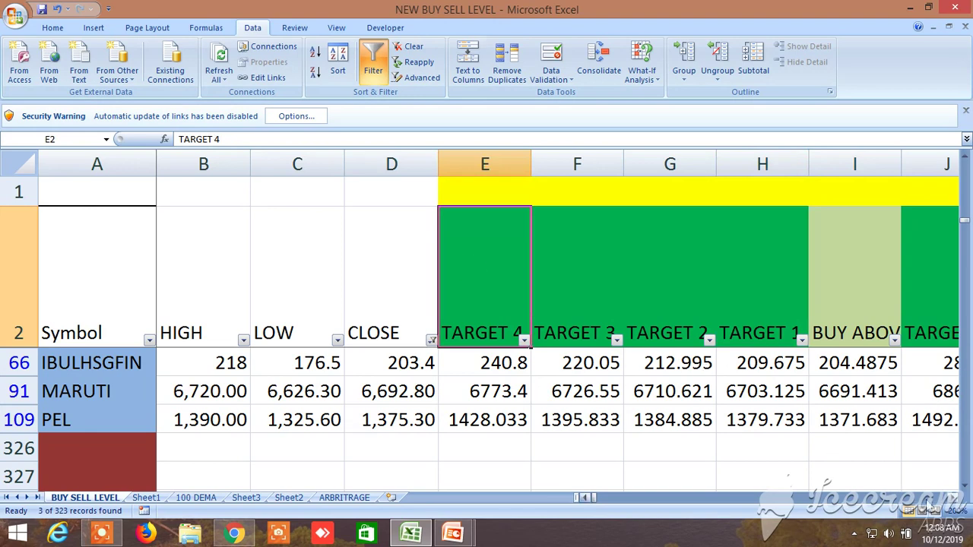
pyautogui.click(952, 499)
pyautogui.click(951, 500)
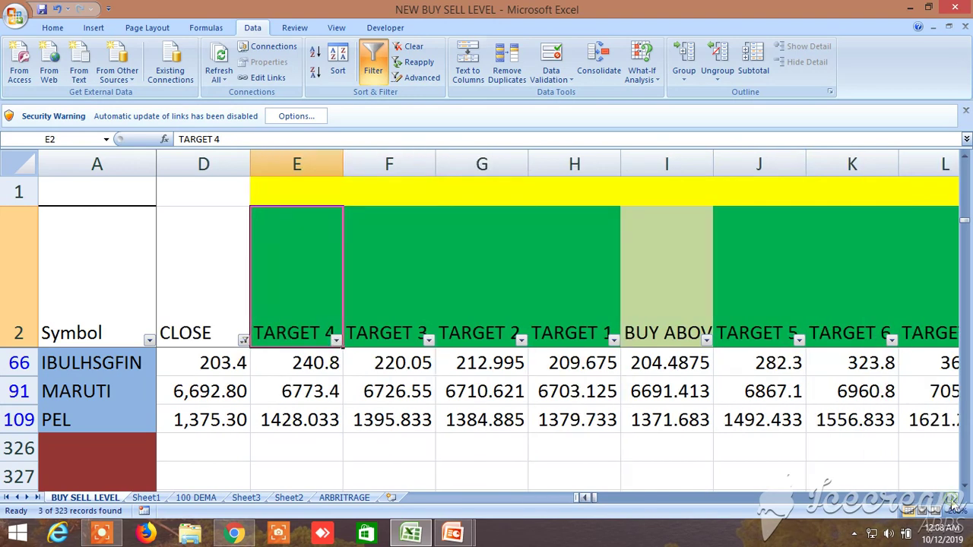
pyautogui.click(952, 499)
pyautogui.click(952, 499)
pyautogui.click(951, 499)
pyautogui.click(952, 499)
pyautogui.click(952, 499)
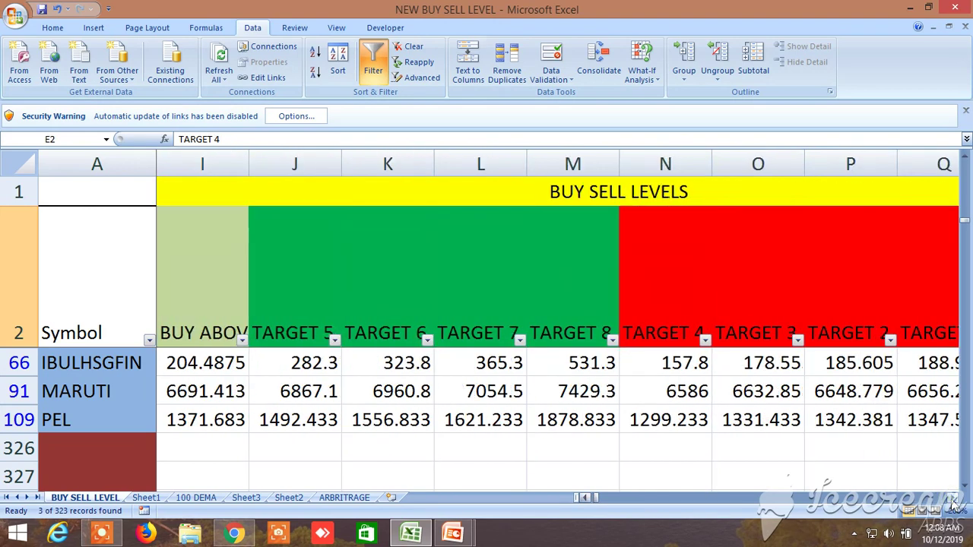
# Examine the SELL BELOW level and the red TARGET 1 to Target 8 columns for the filtered symbols
pyautogui.click(952, 499)
pyautogui.click(952, 499)
pyautogui.click(951, 499)
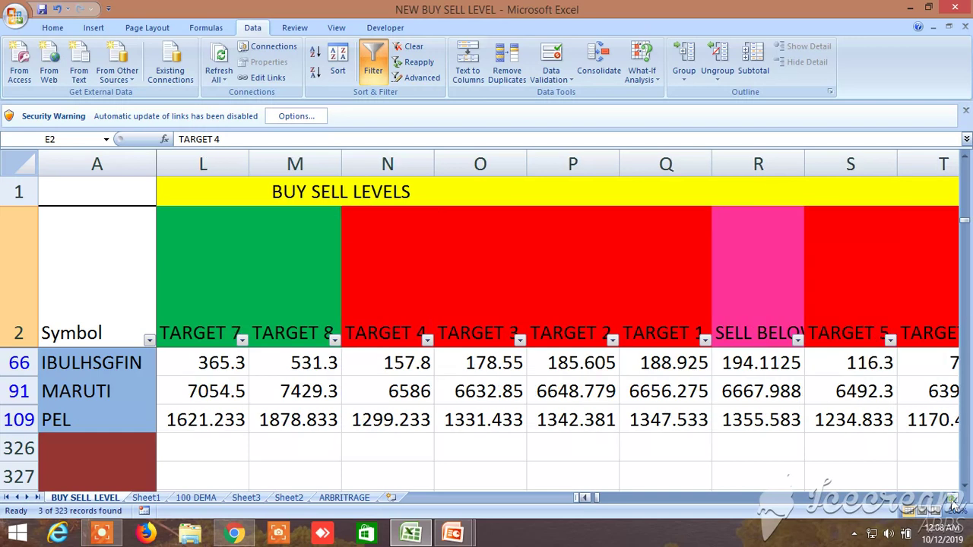
pyautogui.click(768, 287)
pyautogui.click(657, 279)
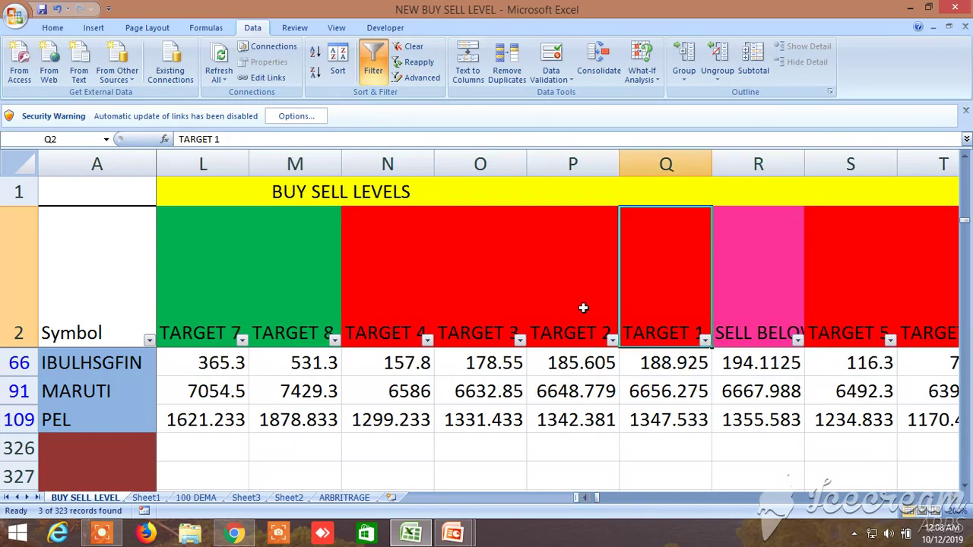
pyautogui.click(388, 277)
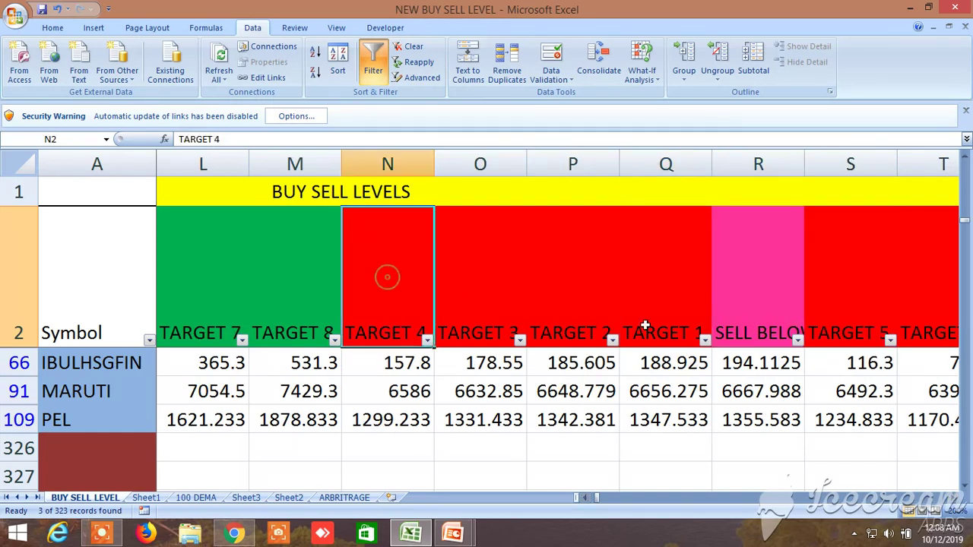
pyautogui.click(878, 287)
pyautogui.hscroll(3, 955, 498)
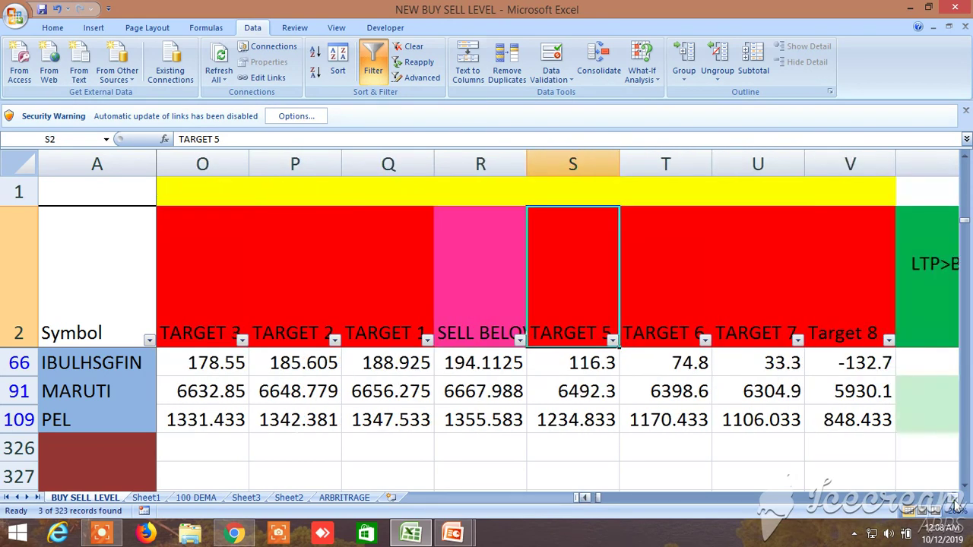
# Review the LTP-versus-target condition columns and the ALTERNATIVE BUY SELL LEVELS section with its buy, sell and target values
pyautogui.hscroll(11, 954, 503)
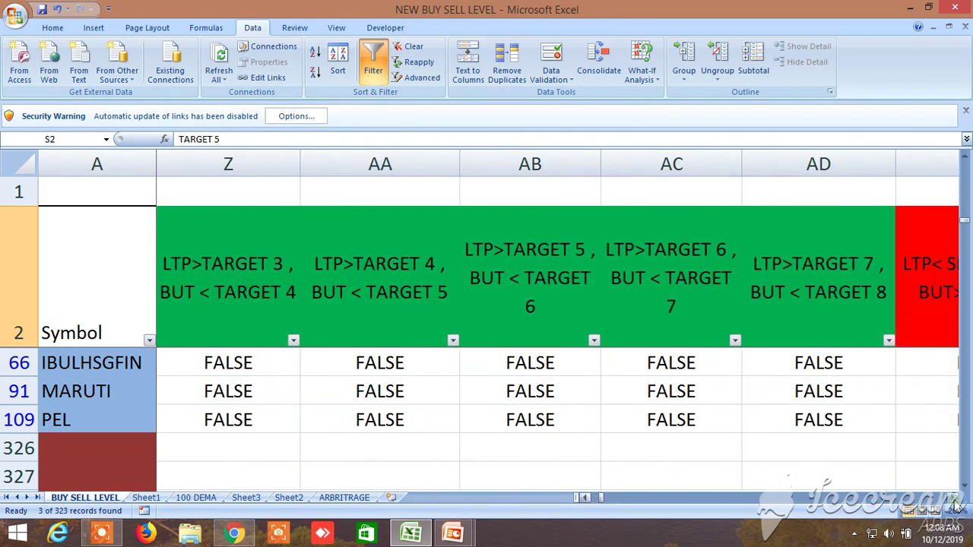
pyautogui.hscroll(18, 954, 503)
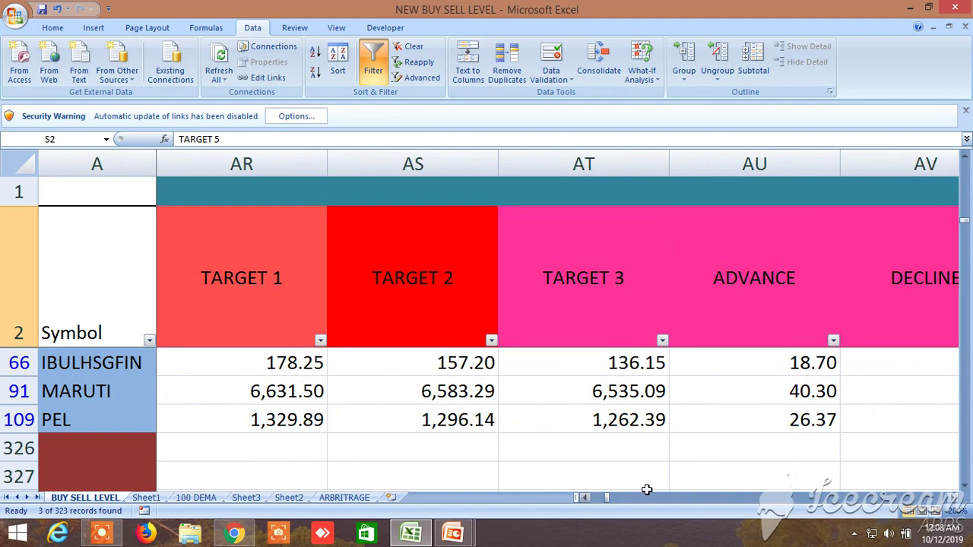
pyautogui.hscroll(-5, 586, 500)
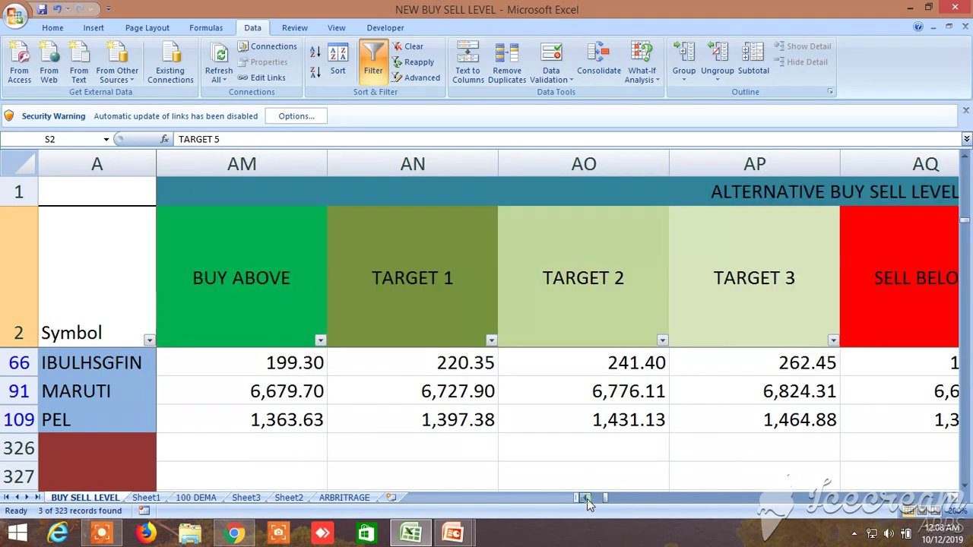
pyautogui.click(955, 497)
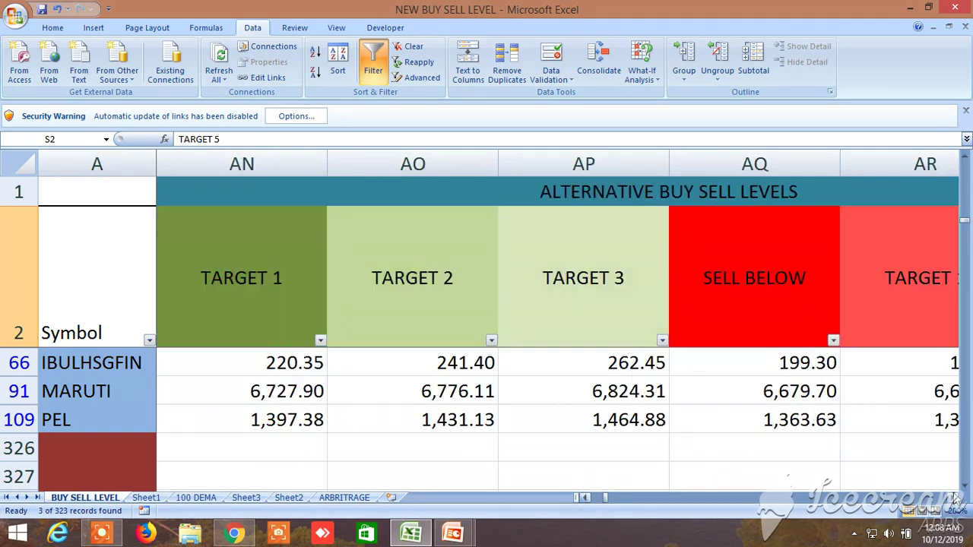
pyautogui.click(956, 498)
pyautogui.click(956, 498)
pyautogui.click(956, 498)
pyautogui.click(956, 498)
pyautogui.click(956, 498)
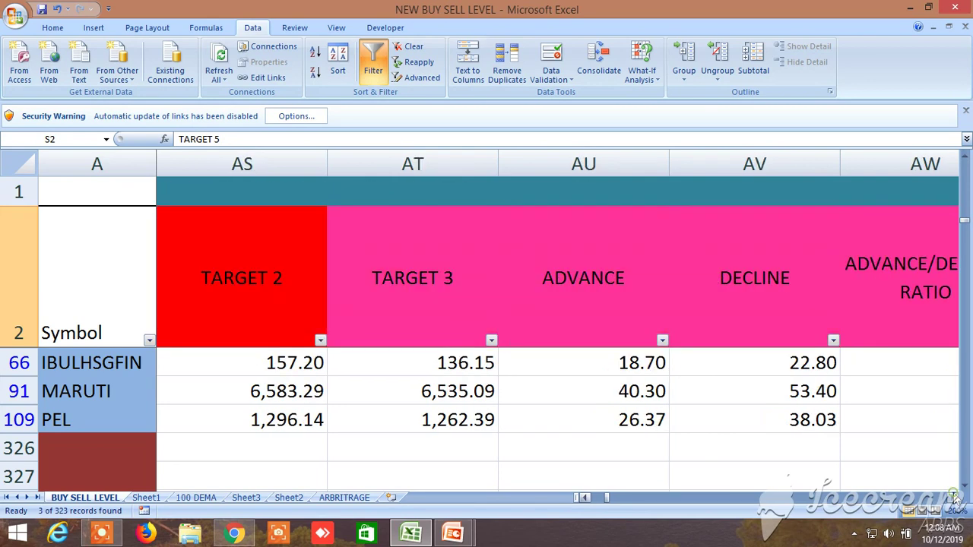
# Review the columns from ADVANCE/DECLINE ratio, volume, open interest and TYPICAL PRICE through to the PIVOT POINT section
pyautogui.click(955, 498)
pyautogui.click(956, 498)
pyautogui.click(956, 498)
pyautogui.click(955, 498)
pyautogui.click(955, 498)
pyautogui.click(956, 498)
pyautogui.click(956, 498)
pyautogui.click(955, 498)
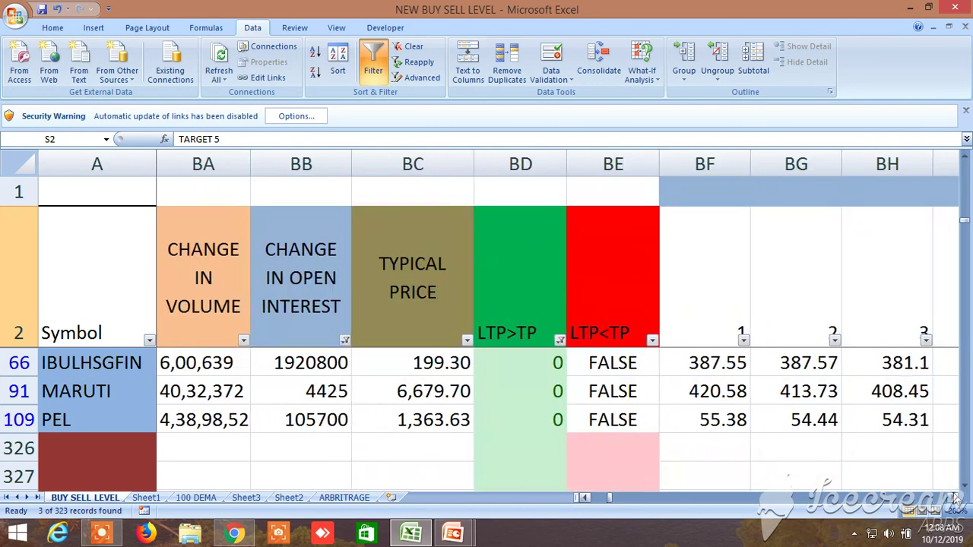
pyautogui.moveTo(956, 497); pyautogui.dragTo(956, 498)
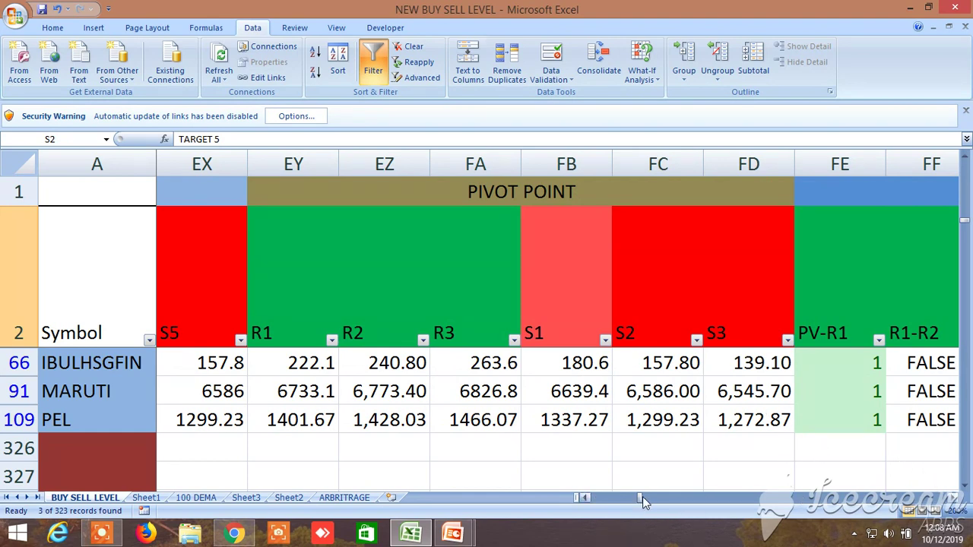
# Examine the Buy at/above, Sell at/below, target and resistance columns at the far end of the BUY SELL LEVEL sheet
pyautogui.moveTo(642, 496); pyautogui.dragTo(768, 498)
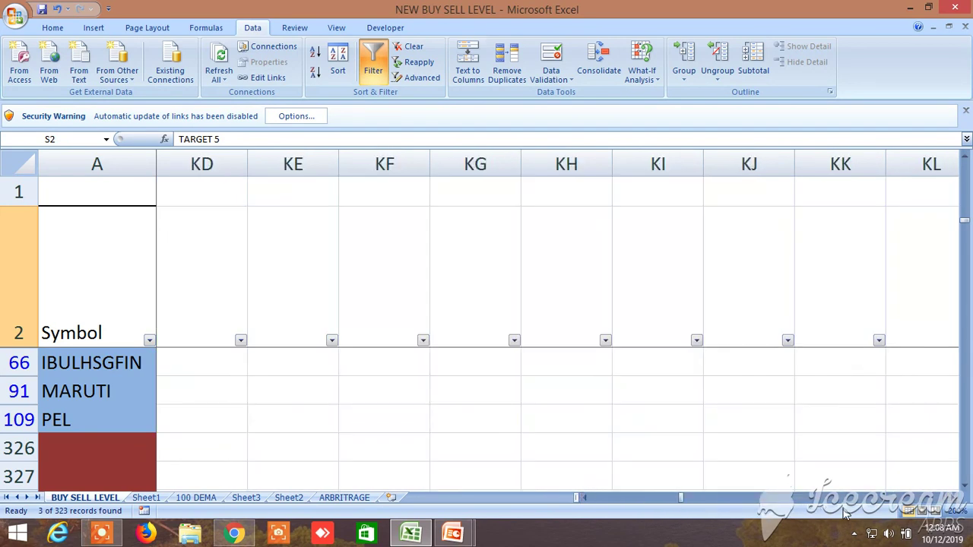
pyautogui.moveTo(683, 498); pyautogui.dragTo(935, 507)
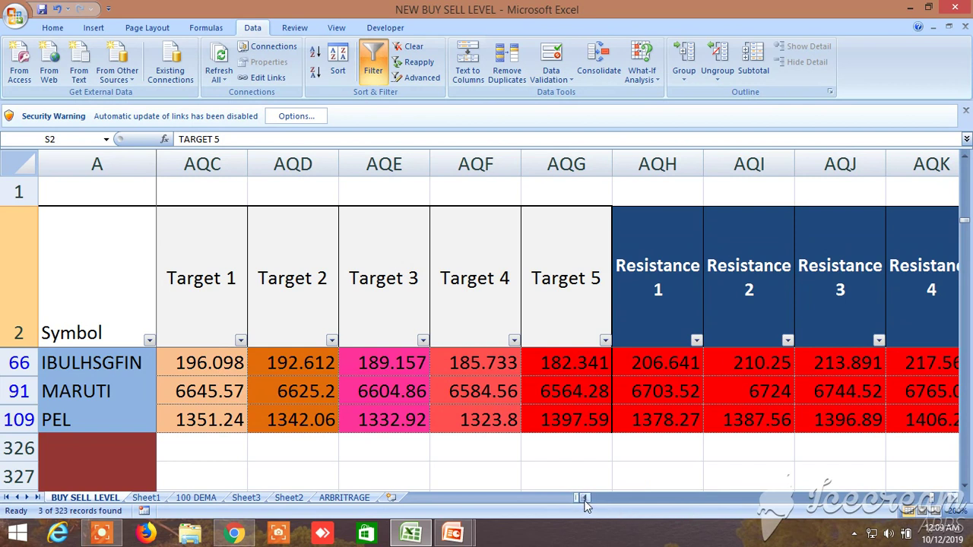
pyautogui.hscroll(-7, 586, 500)
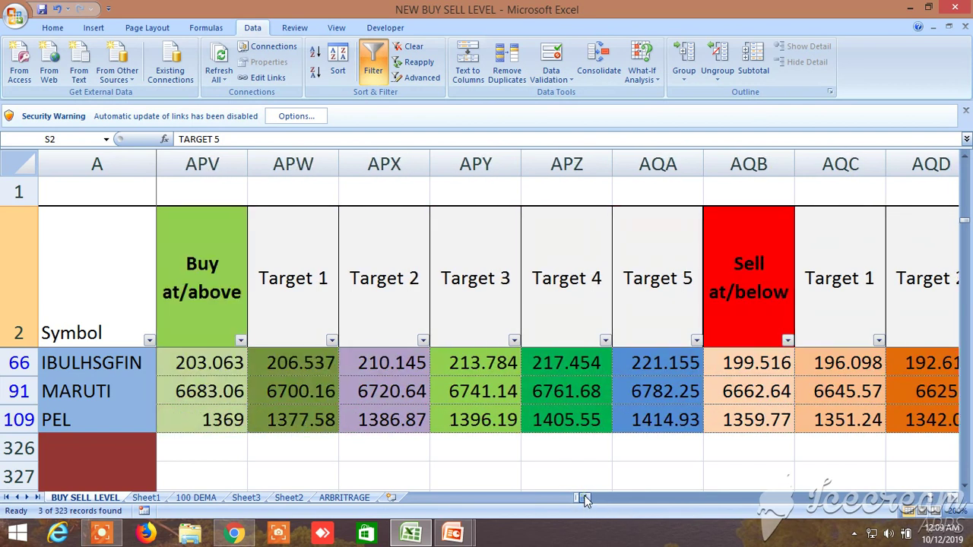
pyautogui.hscroll(4, 952, 499)
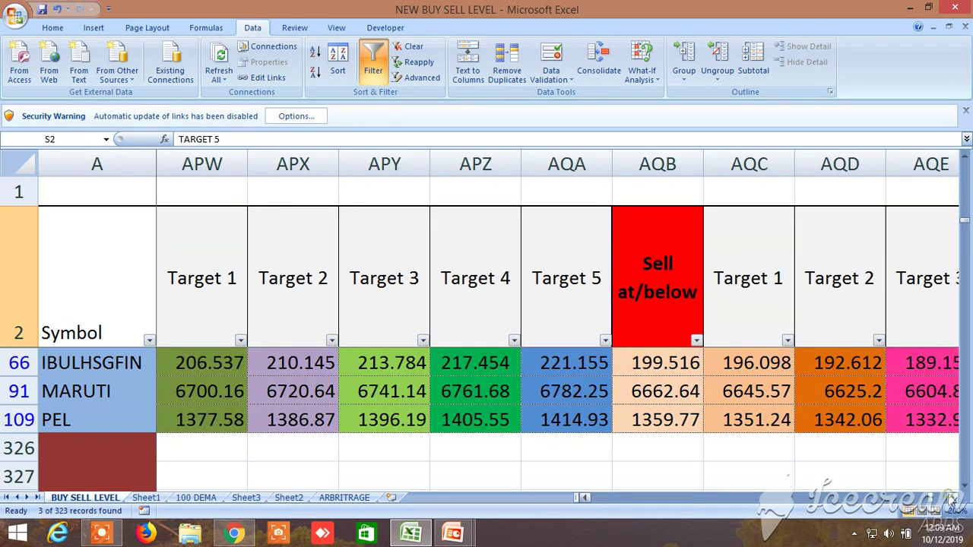
pyautogui.click(952, 498)
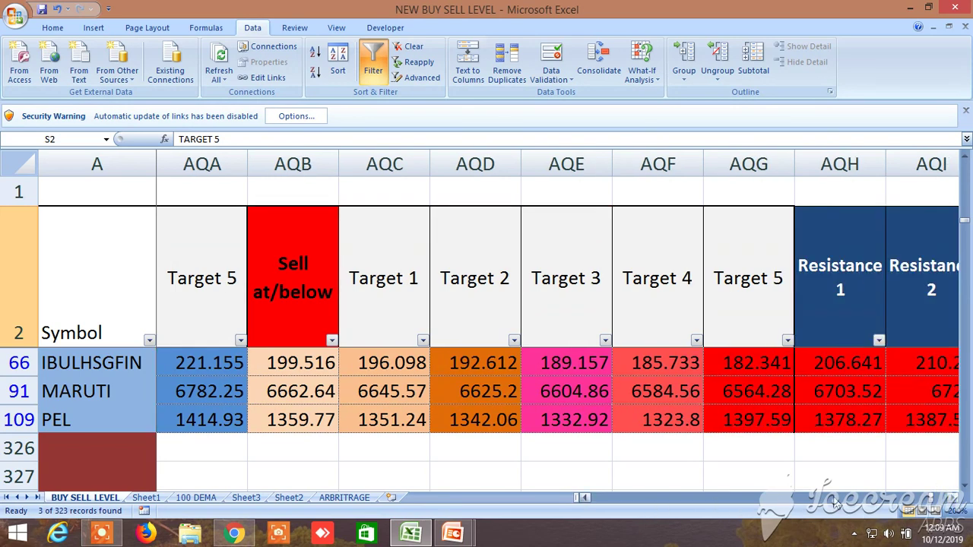
# Turn off the filter on the BUY SELL LEVEL sheet to list all symbols
pyautogui.moveTo(932, 500); pyautogui.dragTo(591, 499)
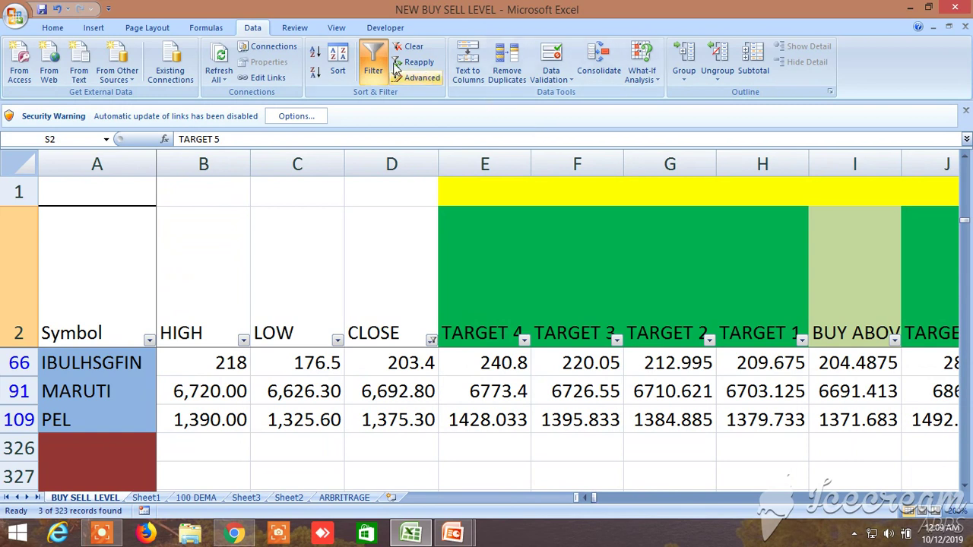
pyautogui.click(373, 63)
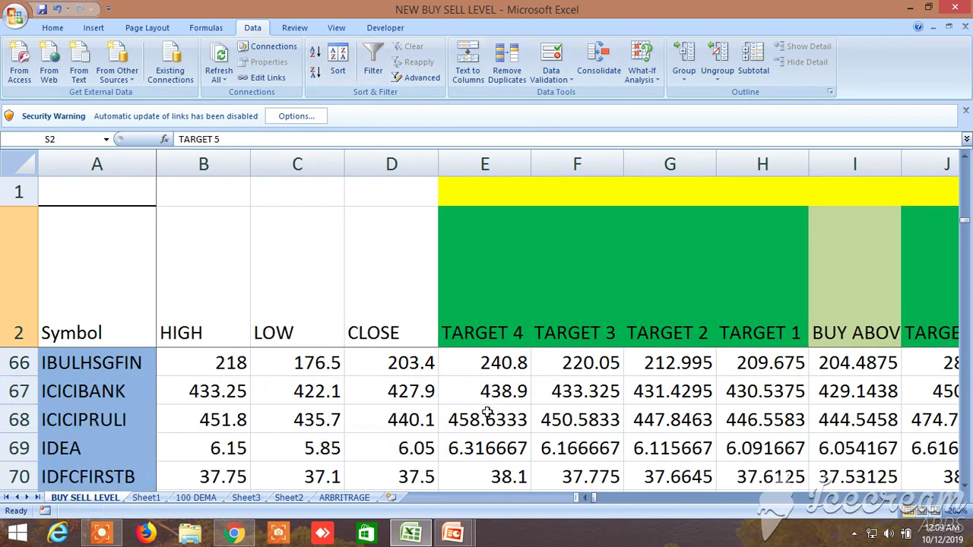
# Browse the full symbol list of stocks and commodities and check the BUY ABOVE column
pyautogui.scroll(-20, 491, 414)
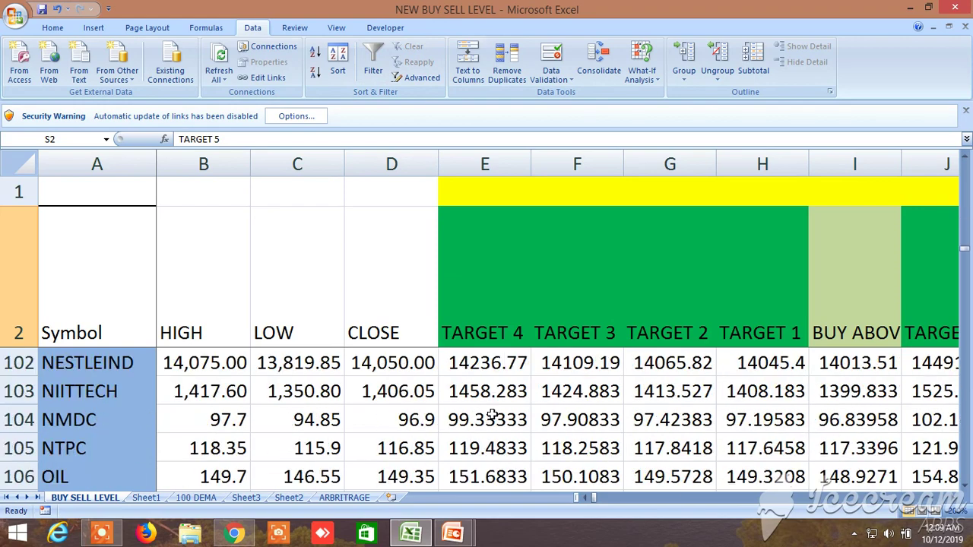
pyautogui.scroll(-20, 498, 413)
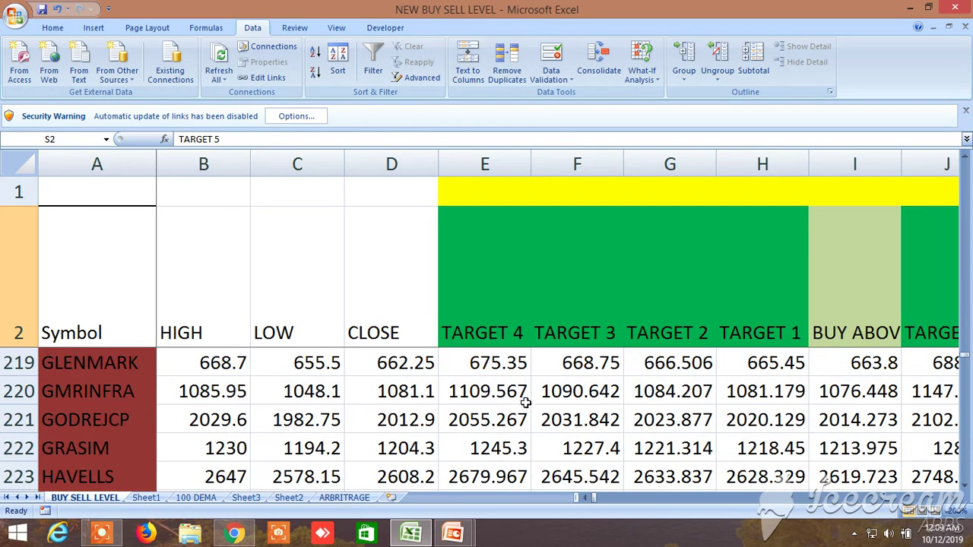
pyautogui.scroll(16, 538, 408)
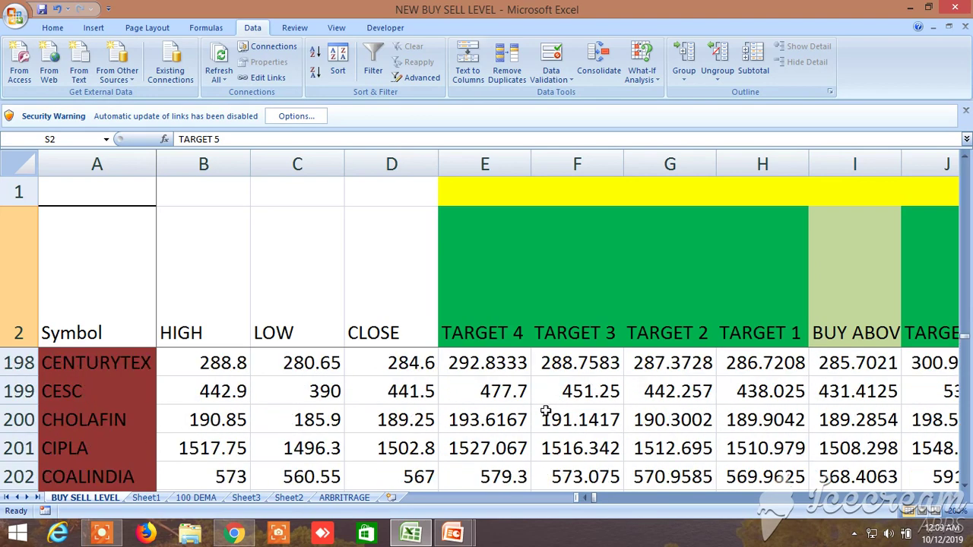
pyautogui.scroll(5, 552, 408)
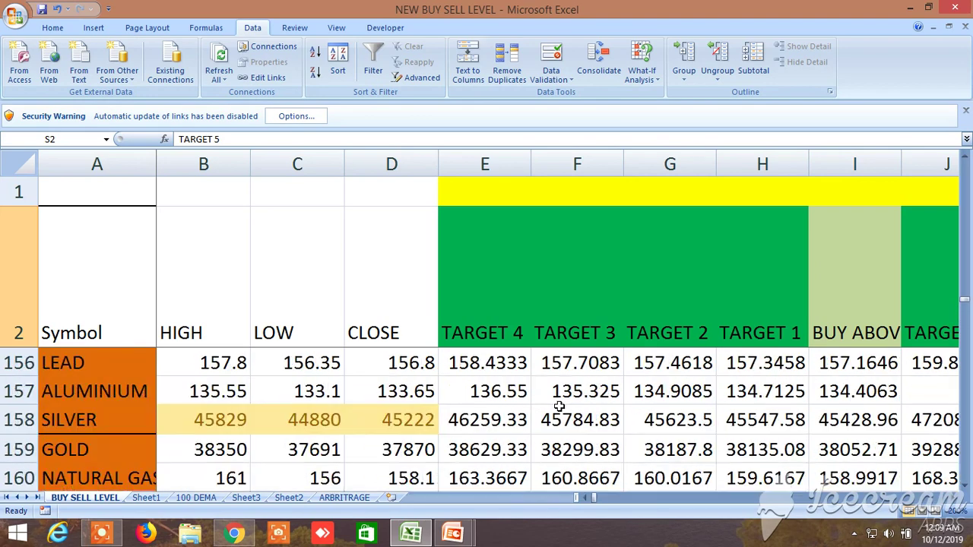
pyautogui.scroll(2, 560, 408)
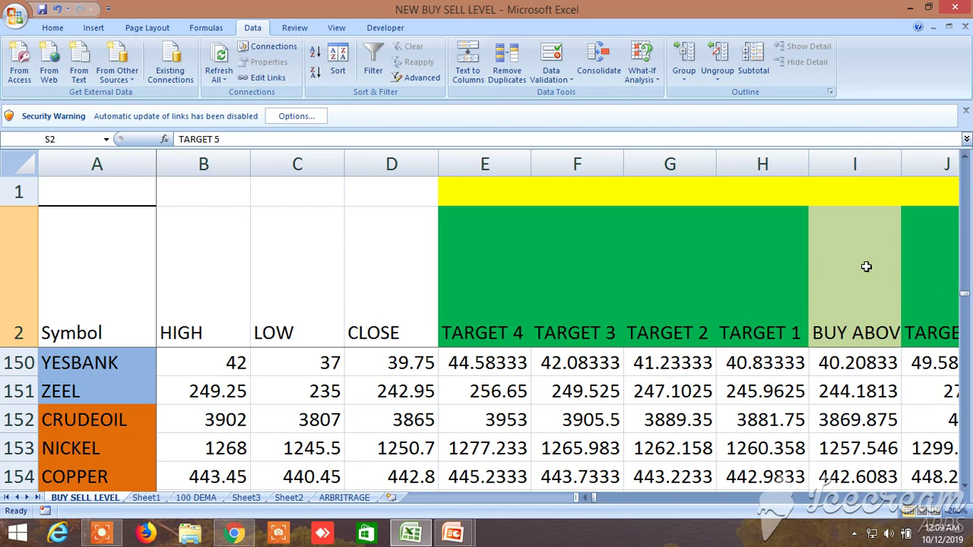
pyautogui.click(842, 275)
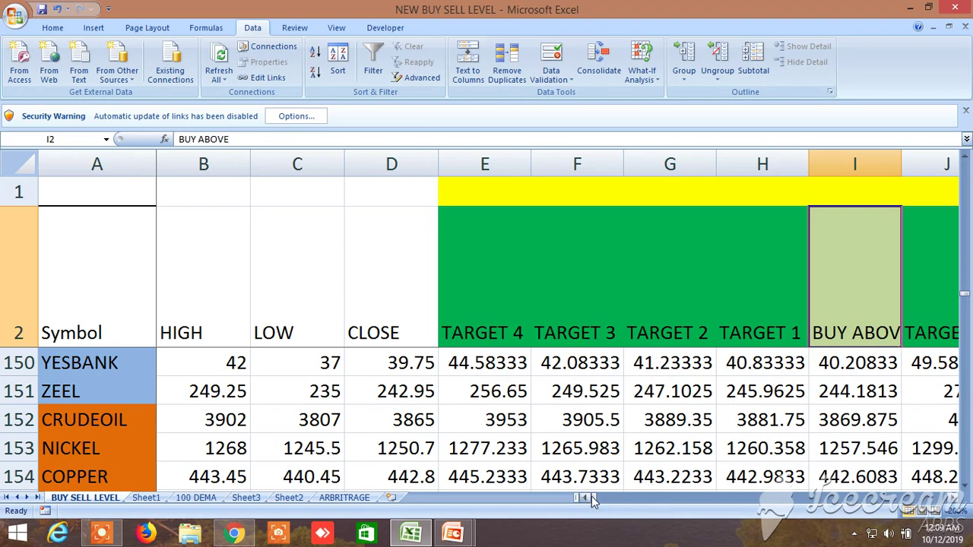
pyautogui.moveTo(592, 496); pyautogui.dragTo(585, 536)
# Examine the BANKNIFTY and NIFTY spot and futures rows across the EMA 5-8-13 CROSSOVER, FIBONACCI LEVEL and PIVOT POINT columns
pyautogui.scroll(-3, 244, 419)
pyautogui.scroll(-1, 243, 419)
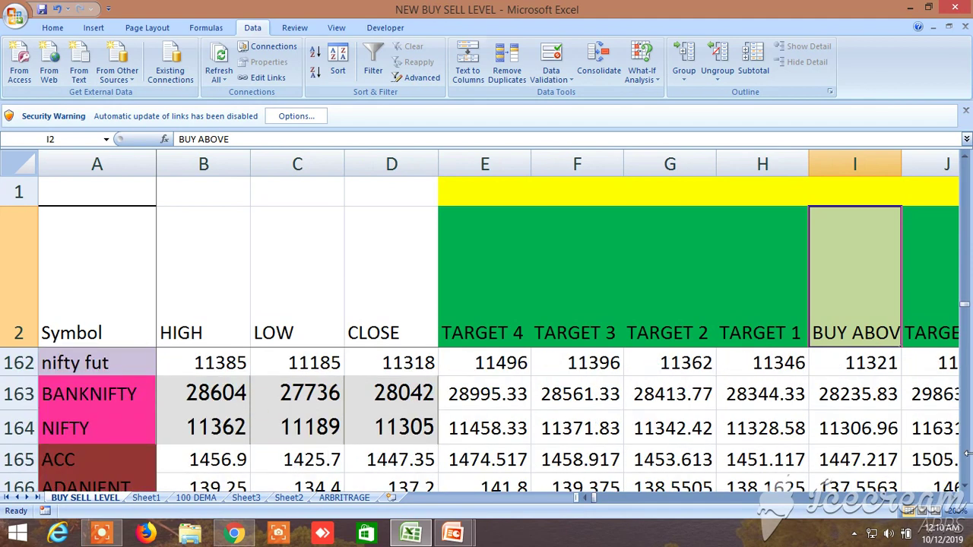
pyautogui.click(964, 158)
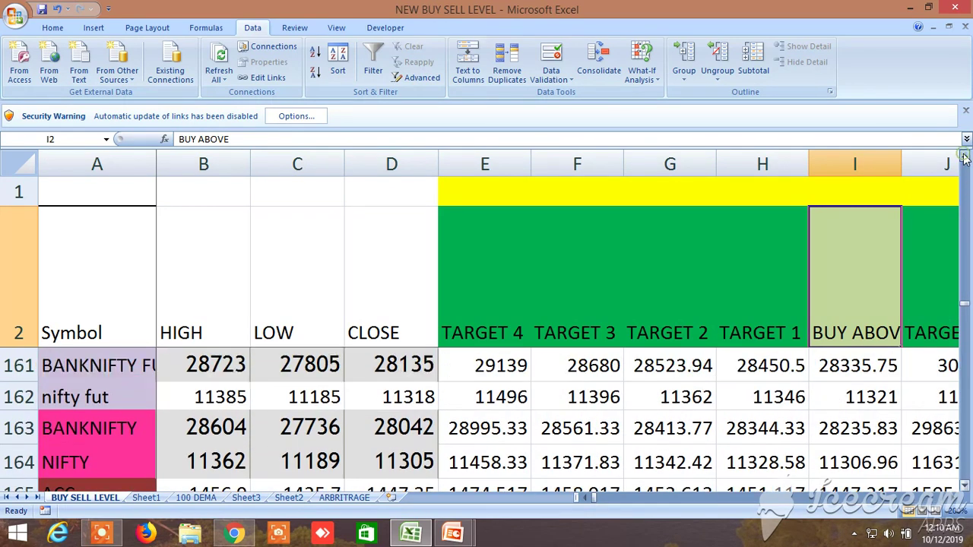
pyautogui.click(964, 158)
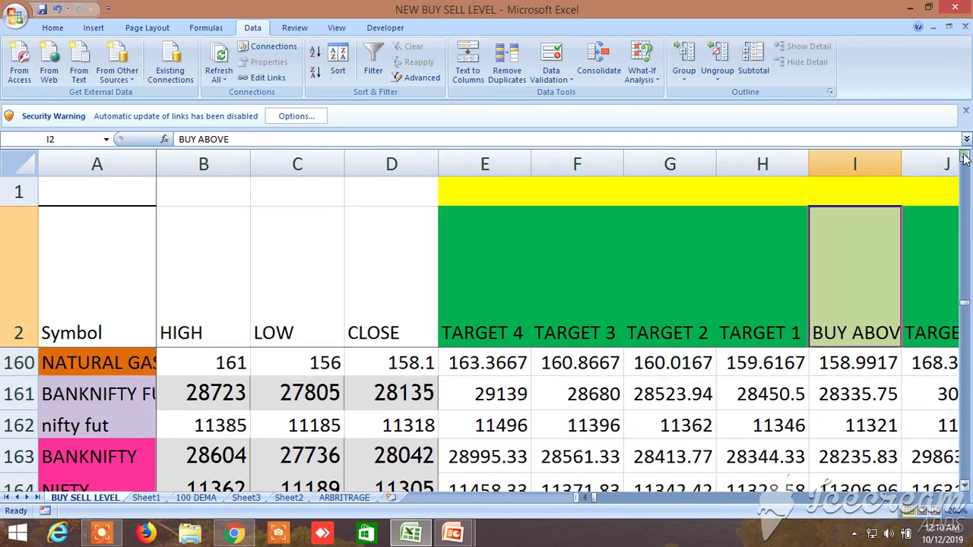
pyautogui.click(964, 489)
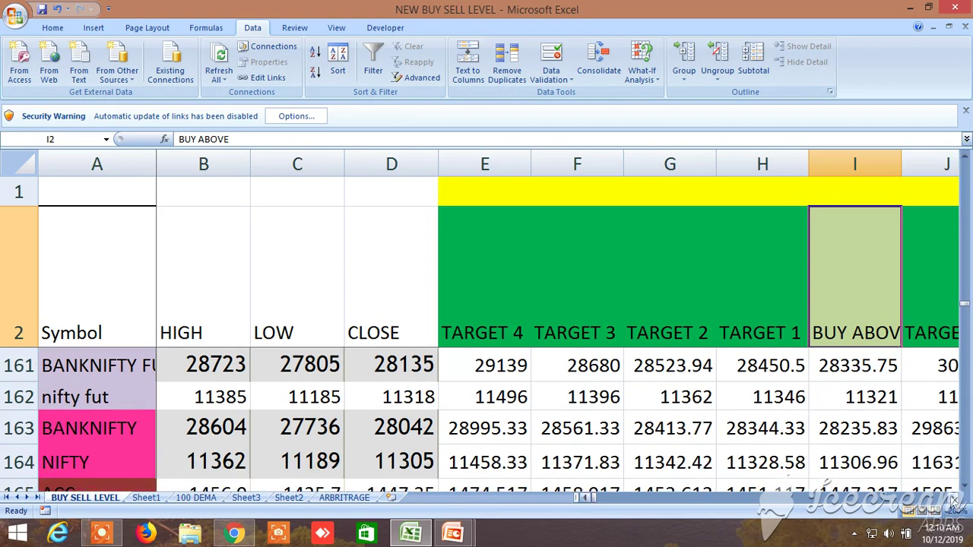
pyautogui.moveTo(952, 500); pyautogui.dragTo(952, 500)
pyautogui.moveTo(597, 500); pyautogui.dragTo(588, 500)
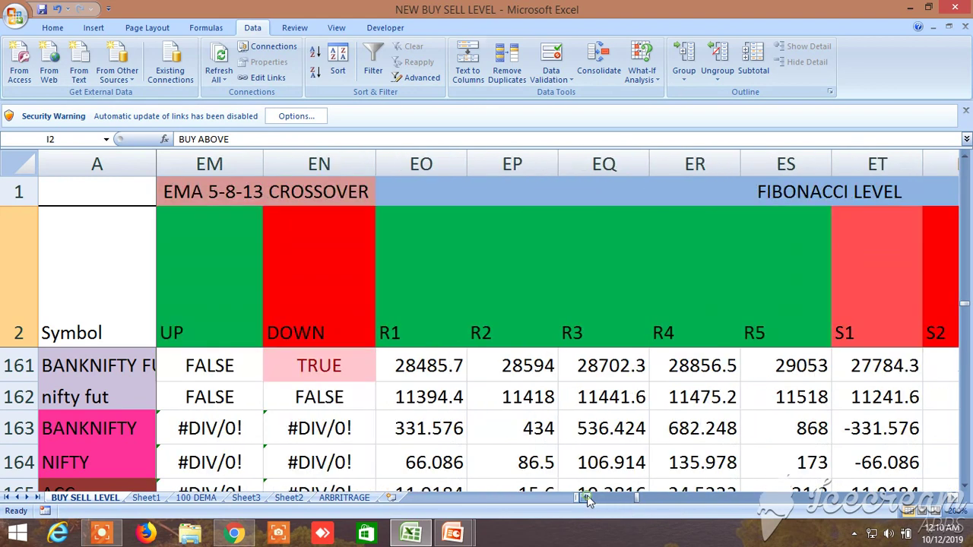
pyautogui.moveTo(951, 500); pyautogui.dragTo(951, 502)
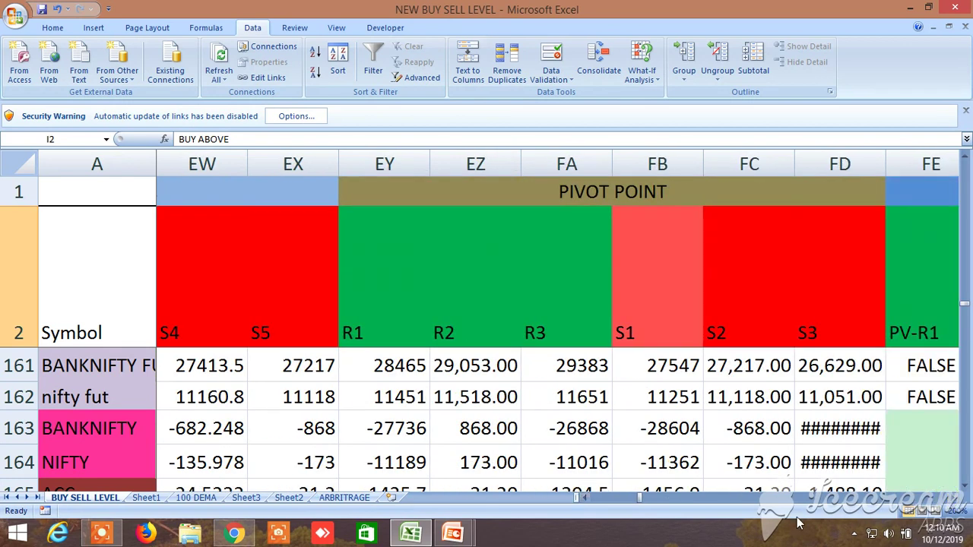
pyautogui.moveTo(645, 500); pyautogui.dragTo(552, 508)
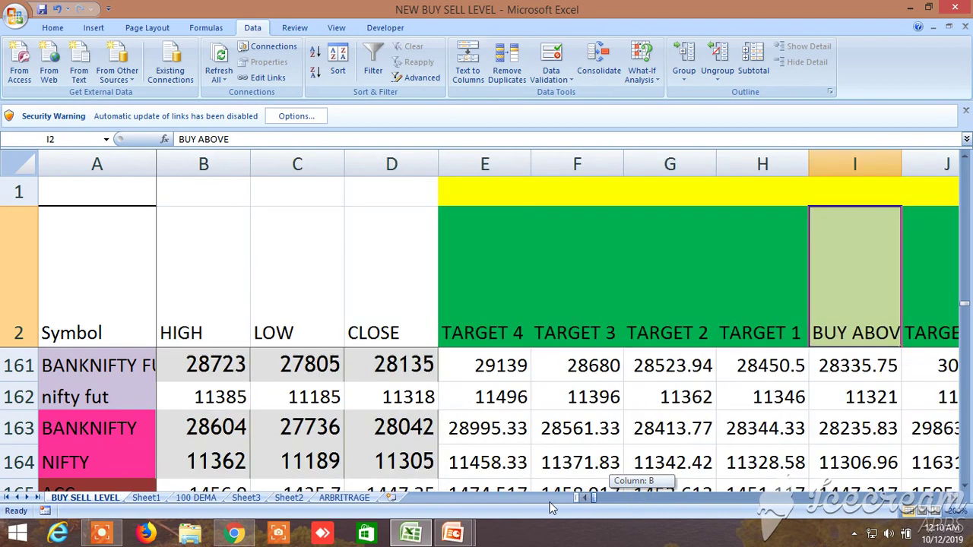
# Examine the commodity rows such as CRUDEOIL, NICKEL, COPPER and ZINC across the FIBONACCI LEVEL and PIVOT POINT columns
pyautogui.scroll(2, 316, 439)
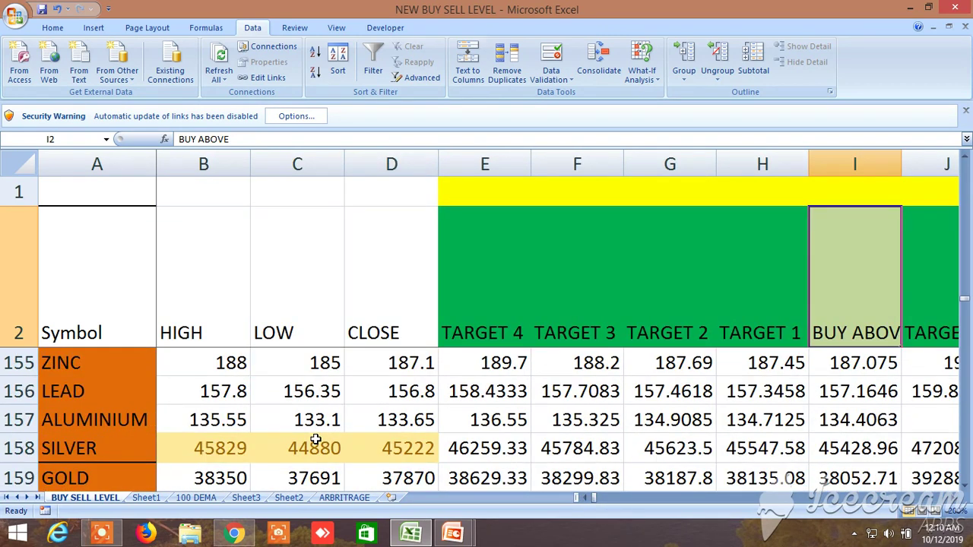
pyautogui.scroll(1, 316, 439)
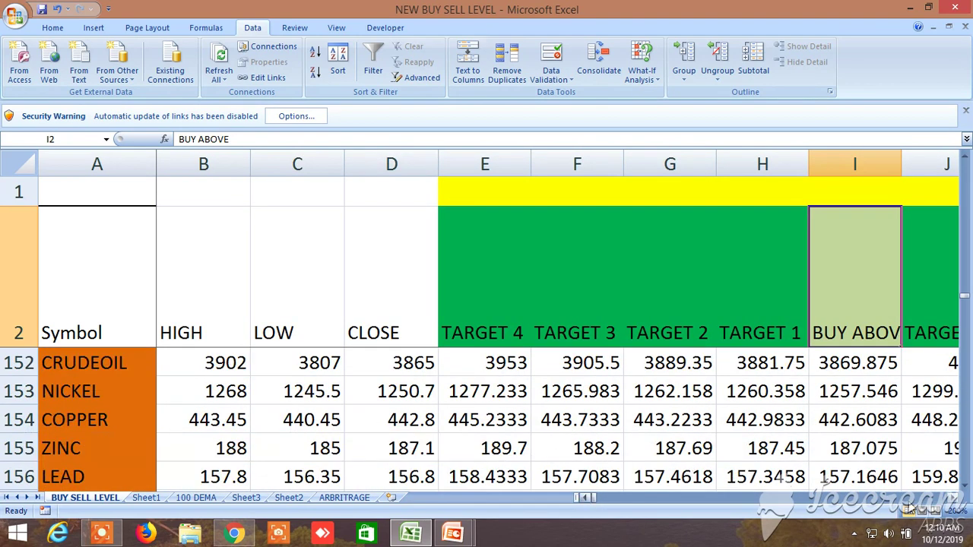
pyautogui.moveTo(952, 500)
pyautogui.mouseDown()
pyautogui.moveTo(961, 496)
pyautogui.moveTo(953, 499)
pyautogui.mouseUp()
pyautogui.click(951, 492)
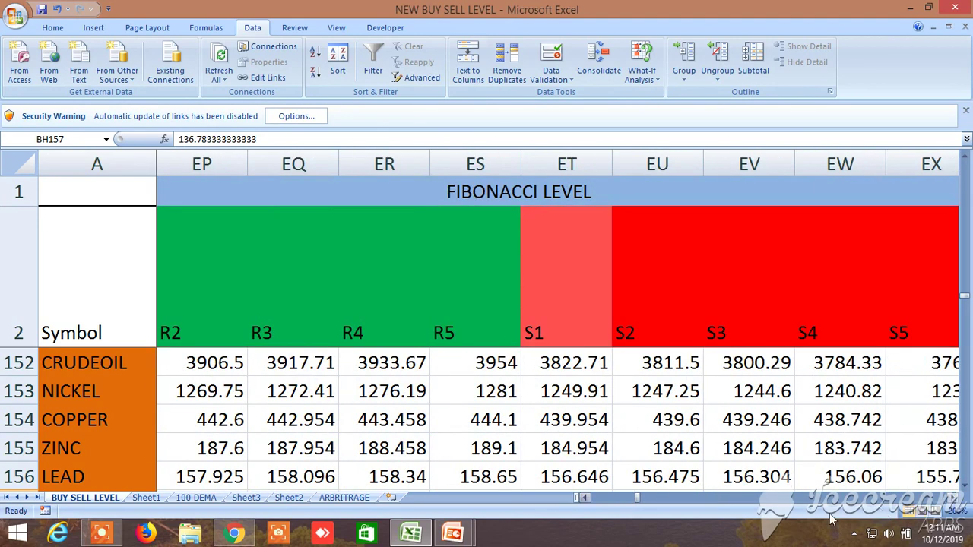
pyautogui.click(584, 498)
pyautogui.click(584, 498)
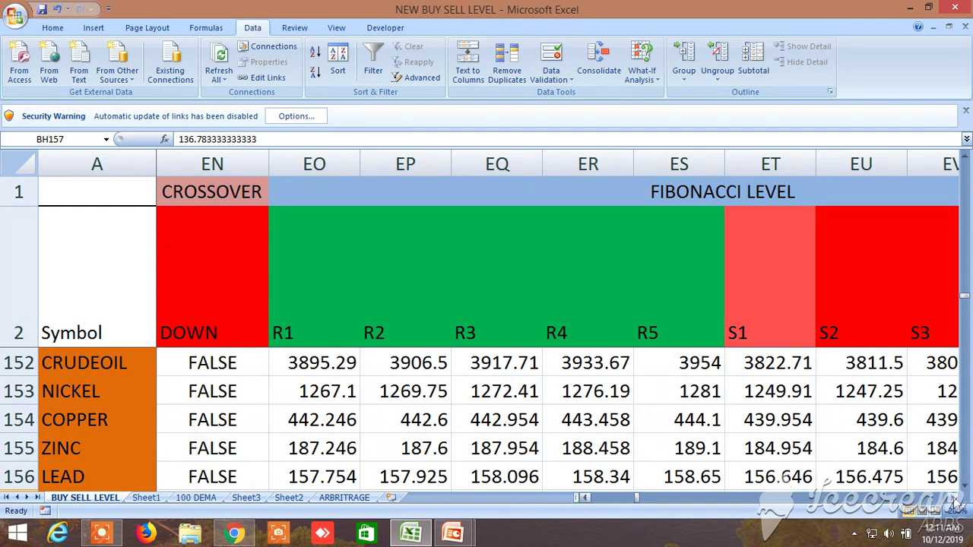
pyautogui.click(950, 492)
pyautogui.hotkey('ctrl', 'Up')
pyautogui.click(950, 492)
pyautogui.click(951, 492)
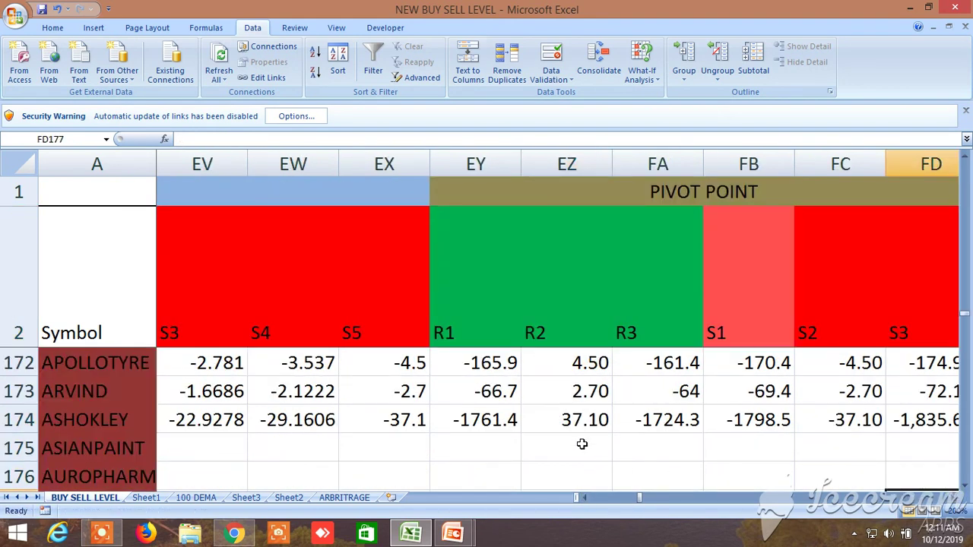
pyautogui.scroll(7, 582, 444)
pyautogui.scroll(-1, 580, 440)
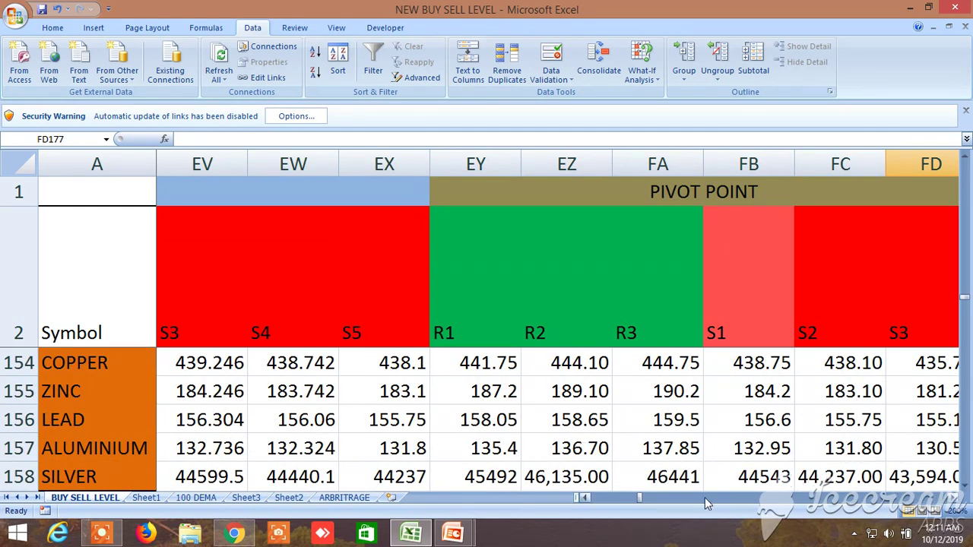
# Review the LEAD, ALUMINIUM, SILVER, GOLD and NATURAL GAS rows from the HIGH, LOW and CLOSE columns through to the PIVOT POINT and PV-R1 columns
pyautogui.moveTo(641, 498); pyautogui.dragTo(578, 497)
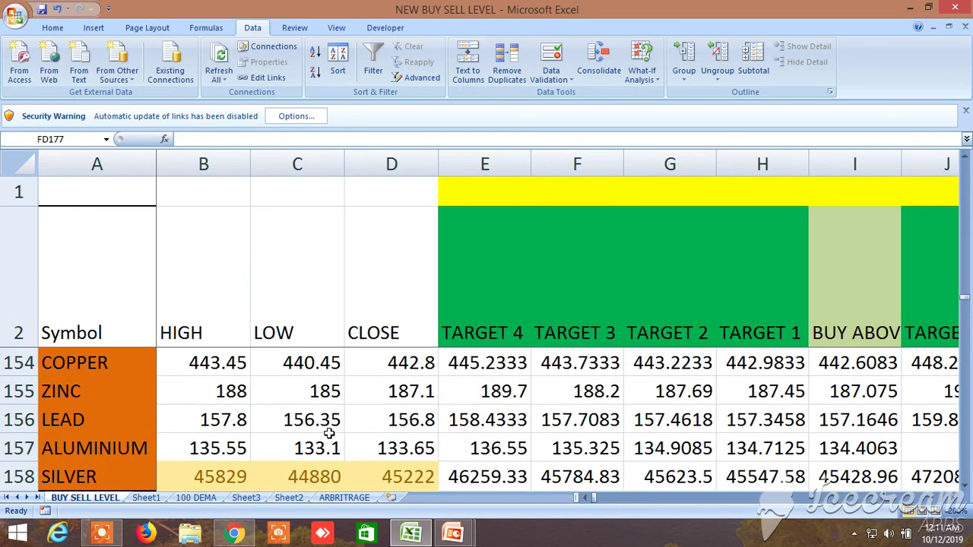
pyautogui.click(965, 487)
pyautogui.click(965, 487)
pyautogui.click(964, 486)
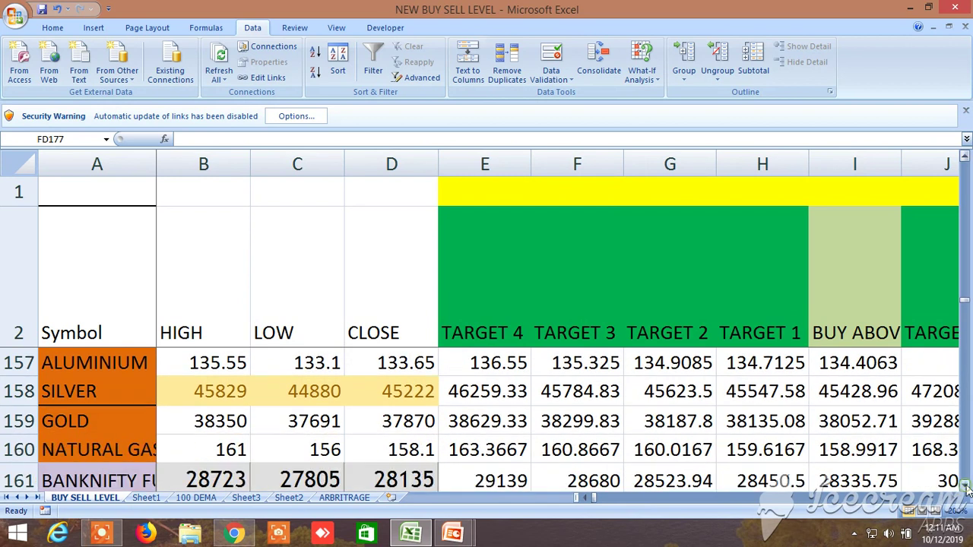
pyautogui.click(965, 156)
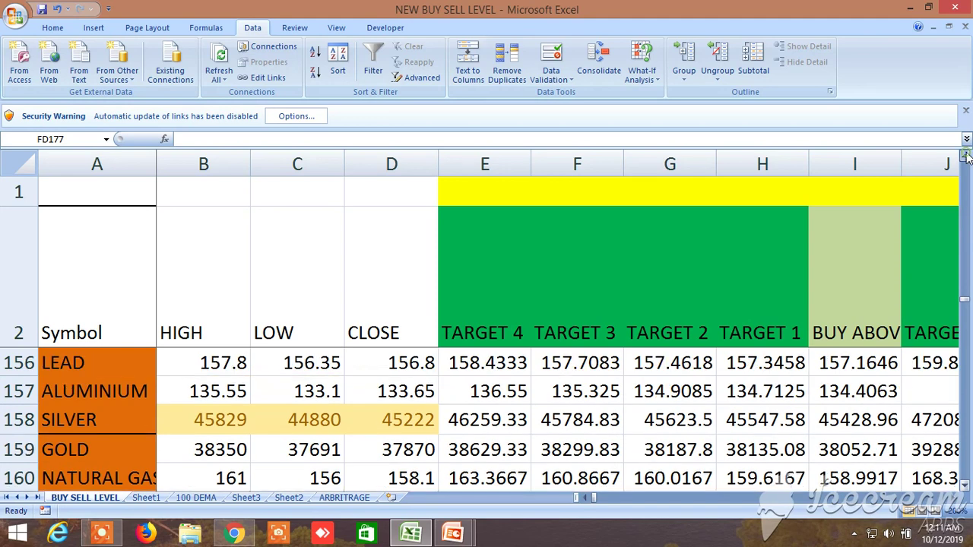
pyautogui.click(953, 498)
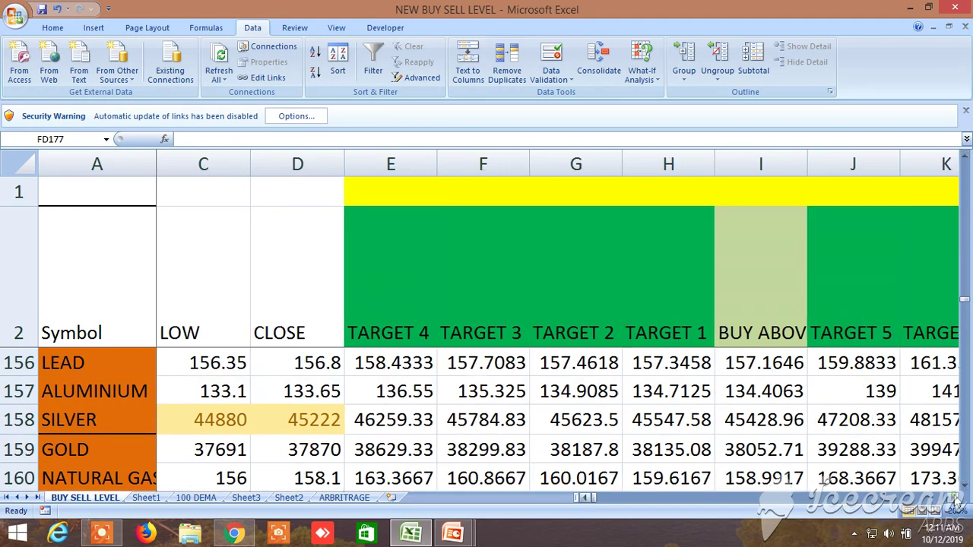
pyautogui.moveTo(955, 501); pyautogui.dragTo(955, 502)
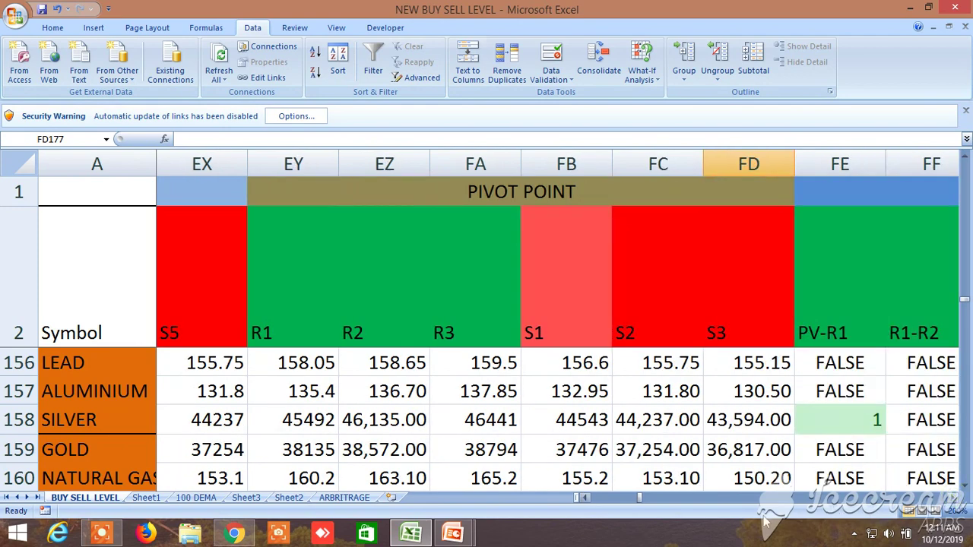
# Examine the stock rows from BPCL to CANBK across the BUY SELL LEVELS target, BUY ABOVE and SELL BELOW columns
pyautogui.moveTo(642, 497); pyautogui.dragTo(542, 501)
pyautogui.scroll(-5, 220, 412)
pyautogui.scroll(-5, 251, 430)
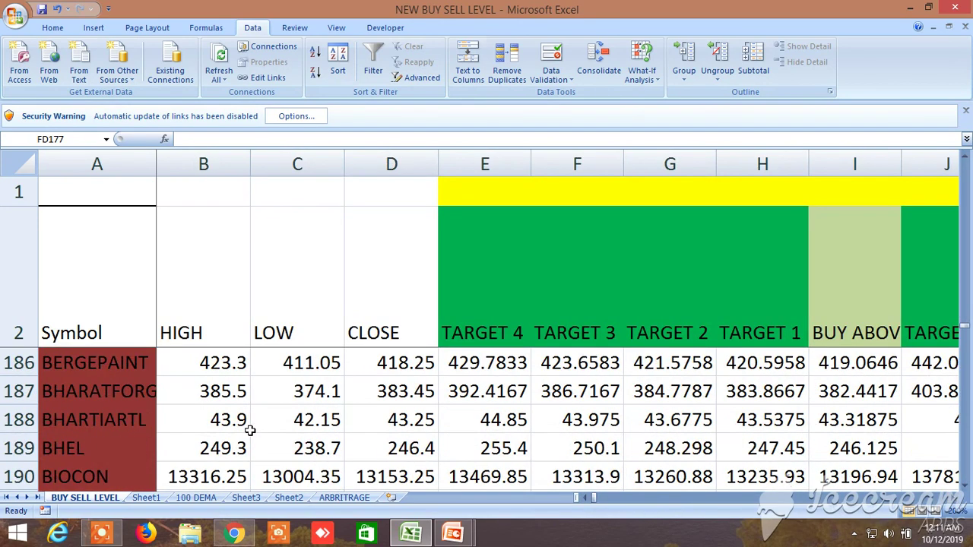
pyautogui.scroll(-2, 250, 430)
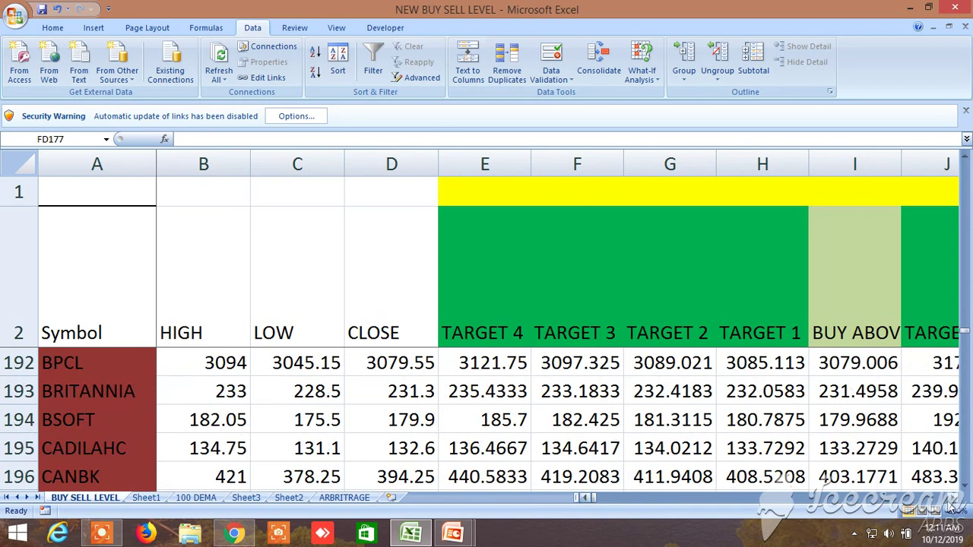
pyautogui.hscroll(5, 954, 498)
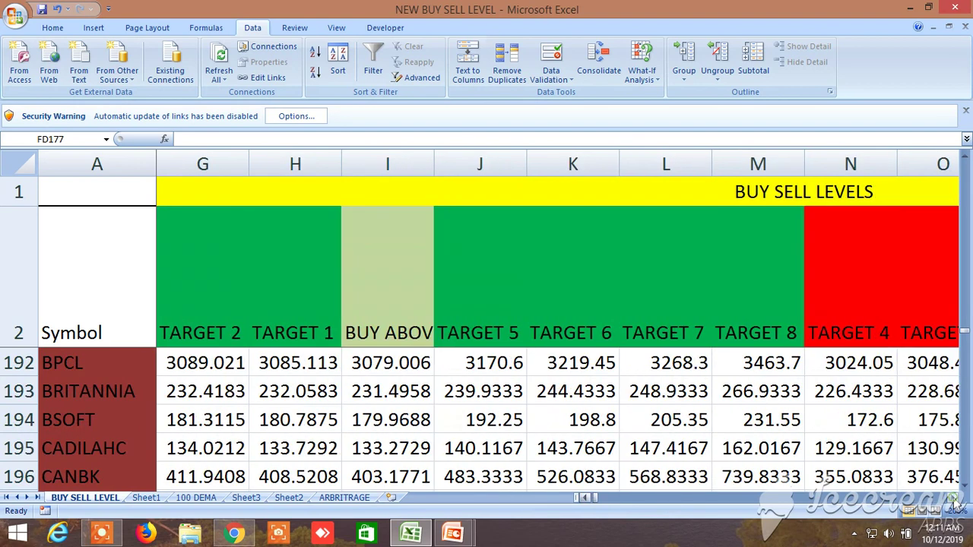
pyautogui.hscroll(9, 954, 501)
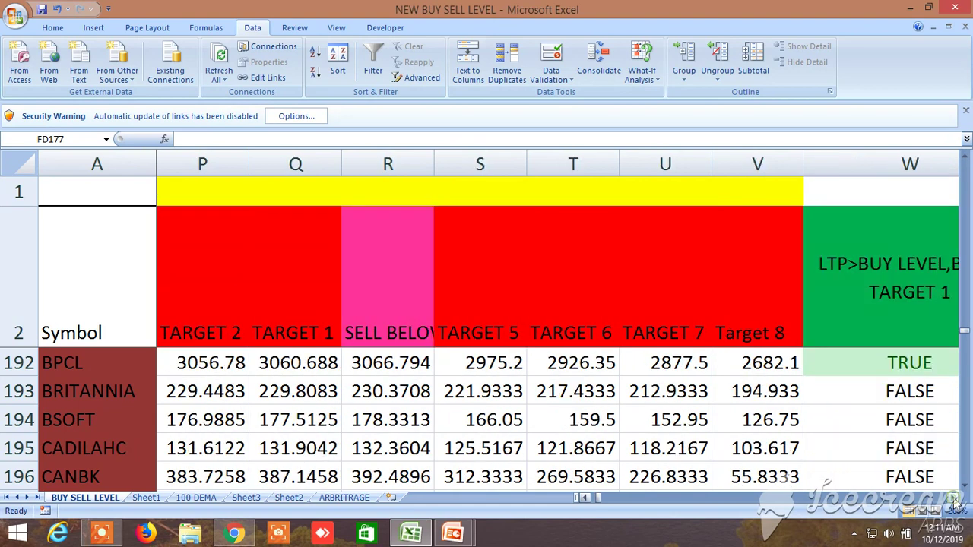
# Switch to Zerodha Kite in Chrome and open the HINDALCO OCT FUT chart from watchlist 4
pyautogui.click(243, 534)
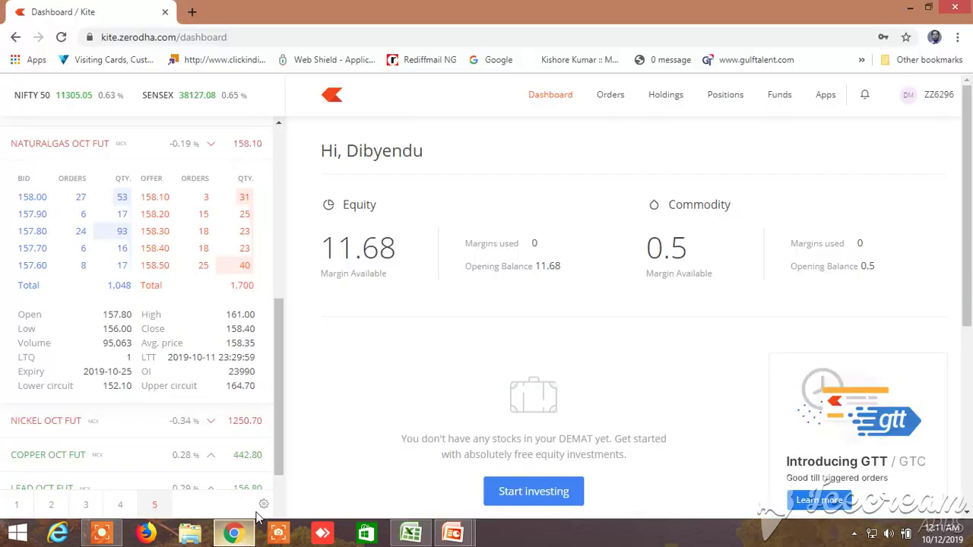
pyautogui.click(117, 506)
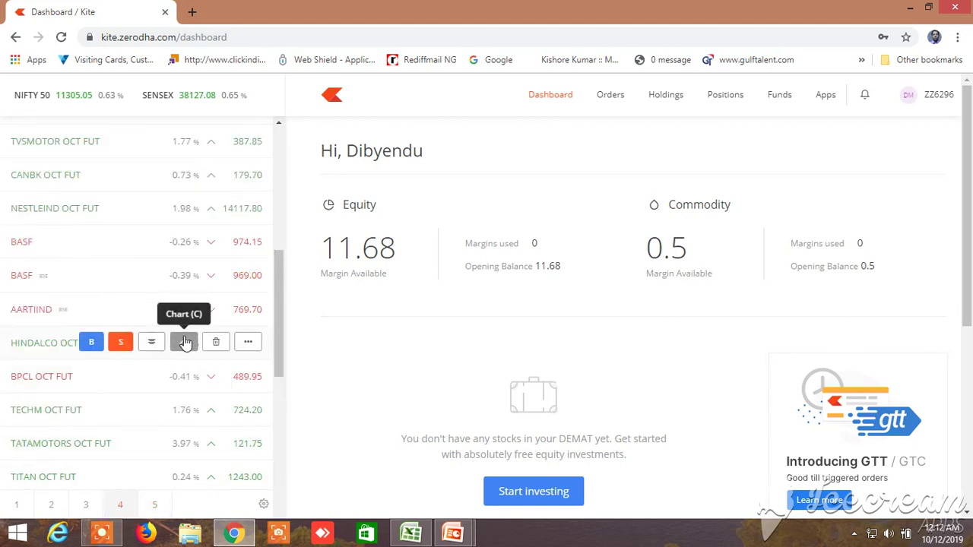
pyautogui.click(185, 343)
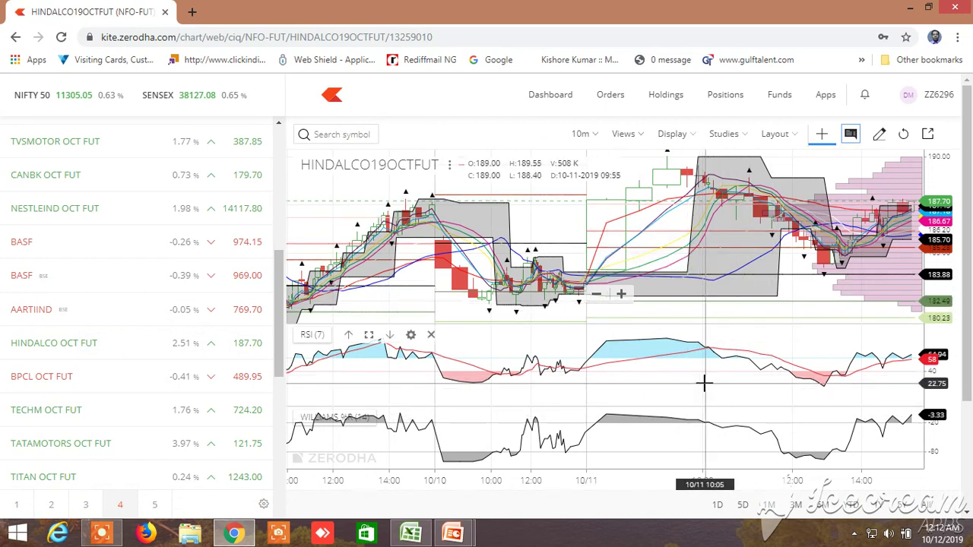
pyautogui.click(103, 535)
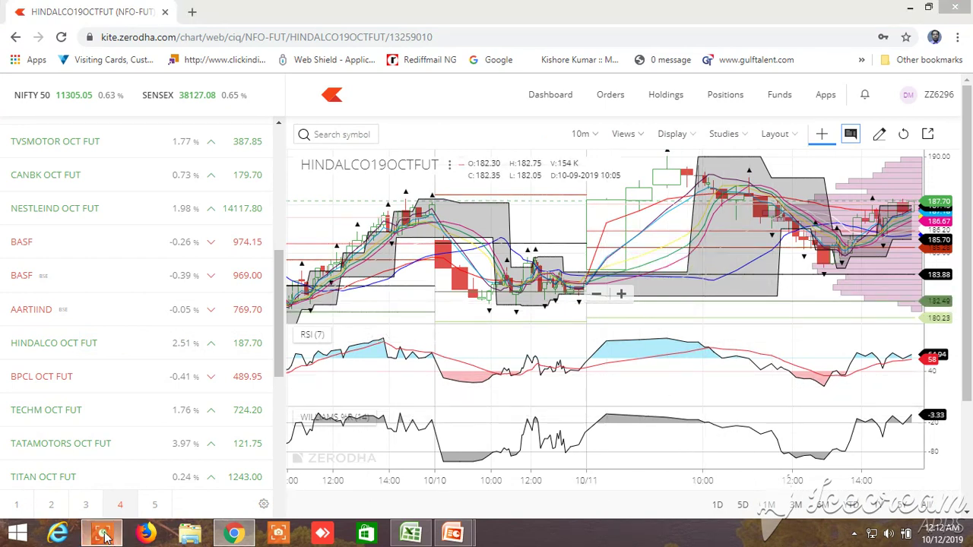